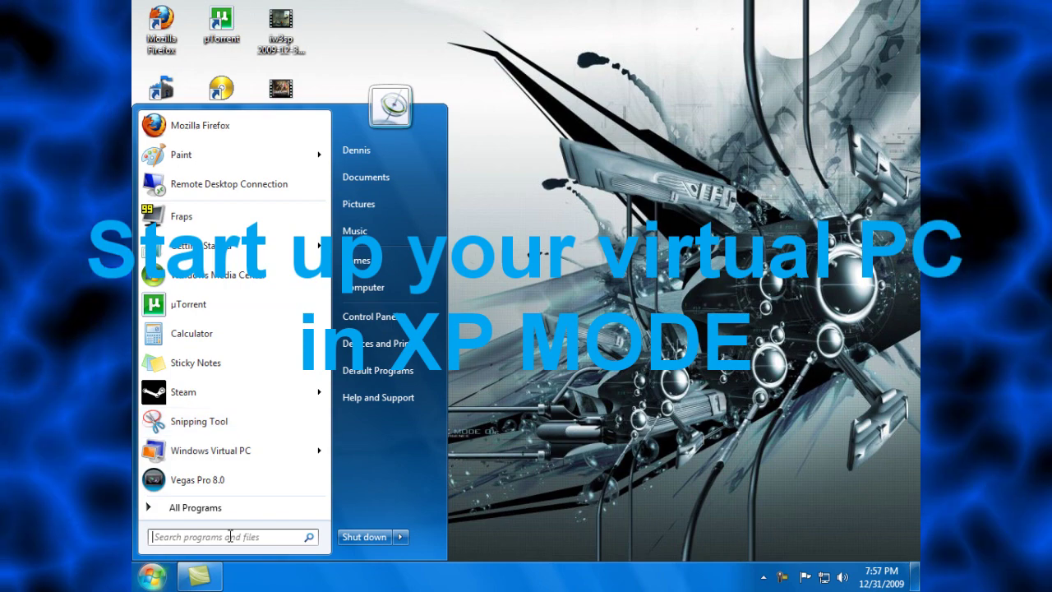
Find Windows Virtual PC, start the Windows XP Mode virtual machine and close the Virtual Machines folder.
text(vir)
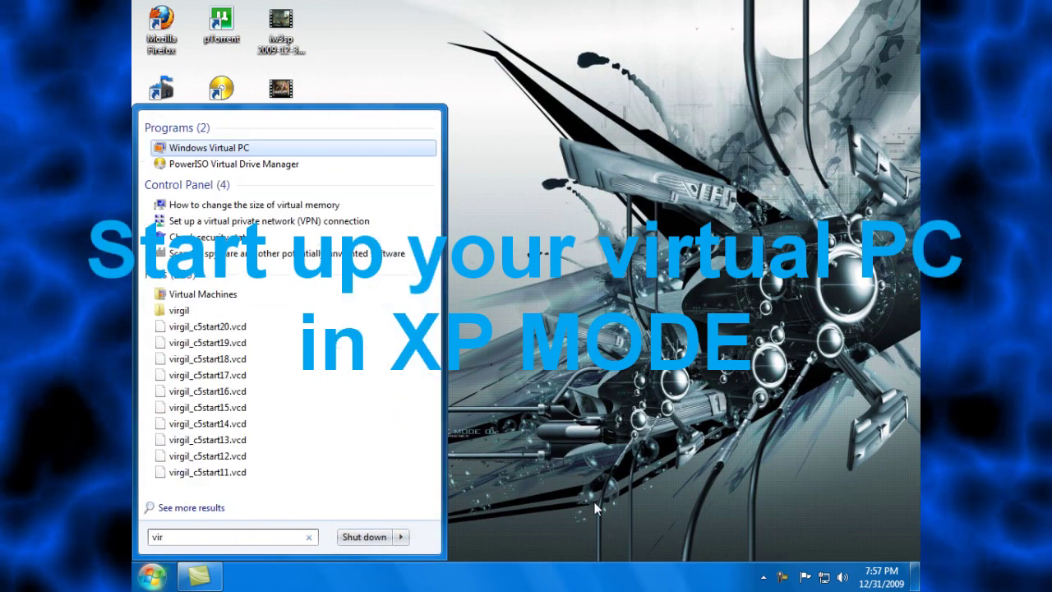
click(240, 149)
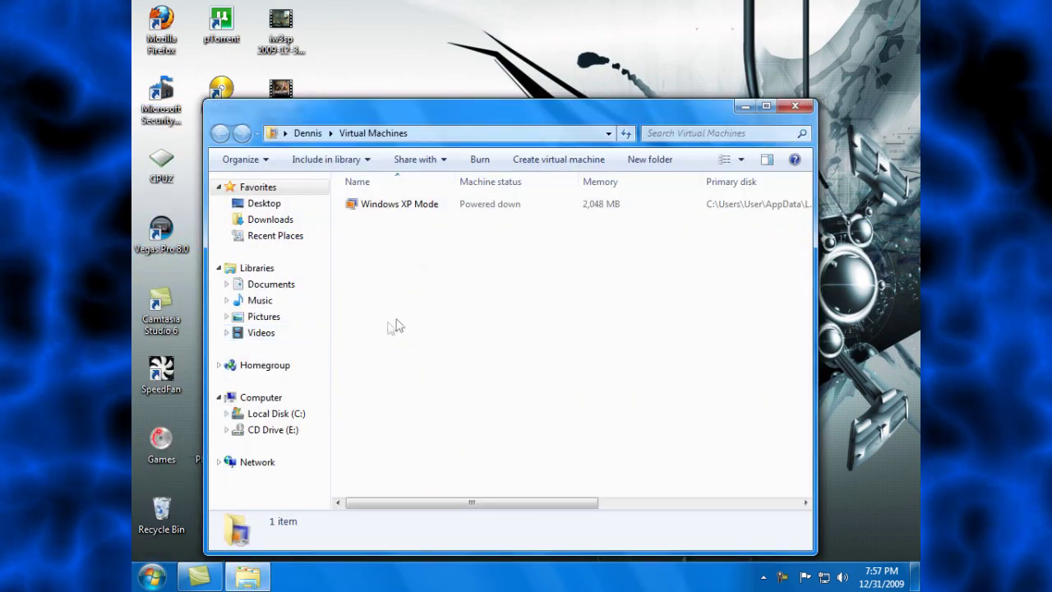
double_click(402, 206)
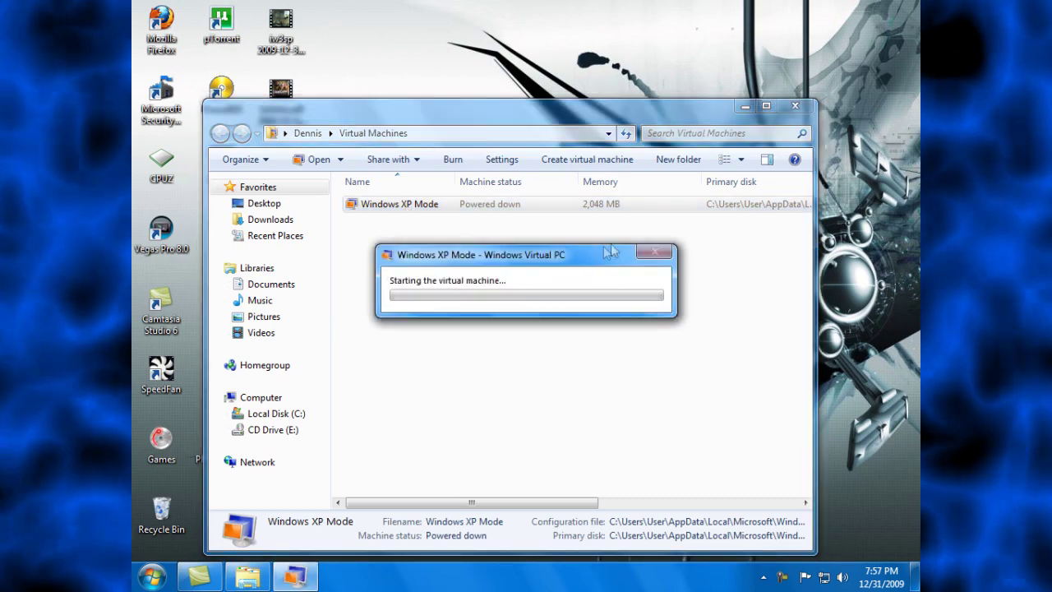
click(794, 106)
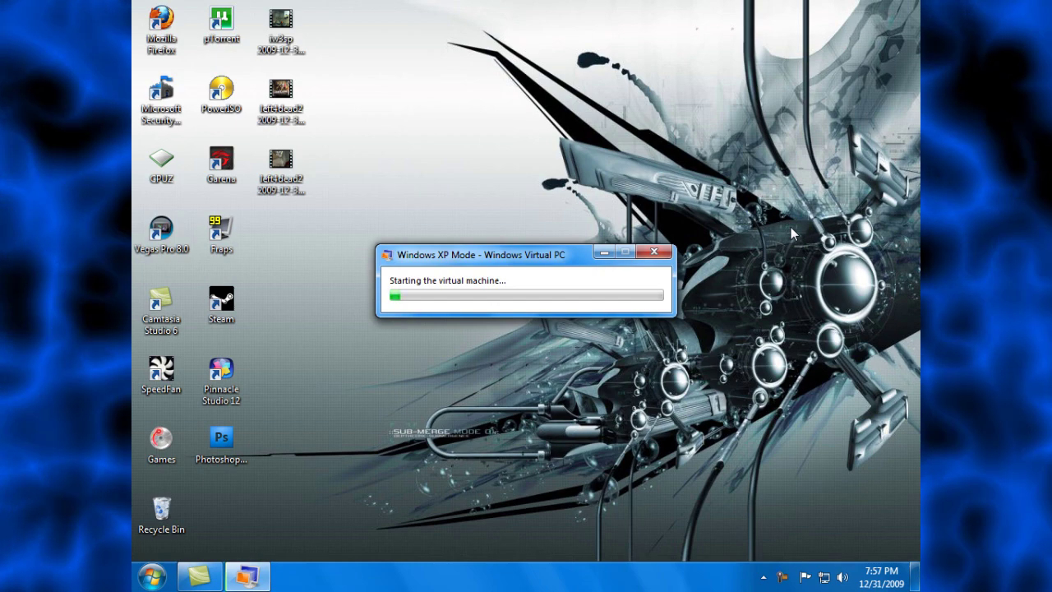
Open the host computer's system properties to check the Windows edition and system type, then open its Windows Experience Index details.
click(137, 582)
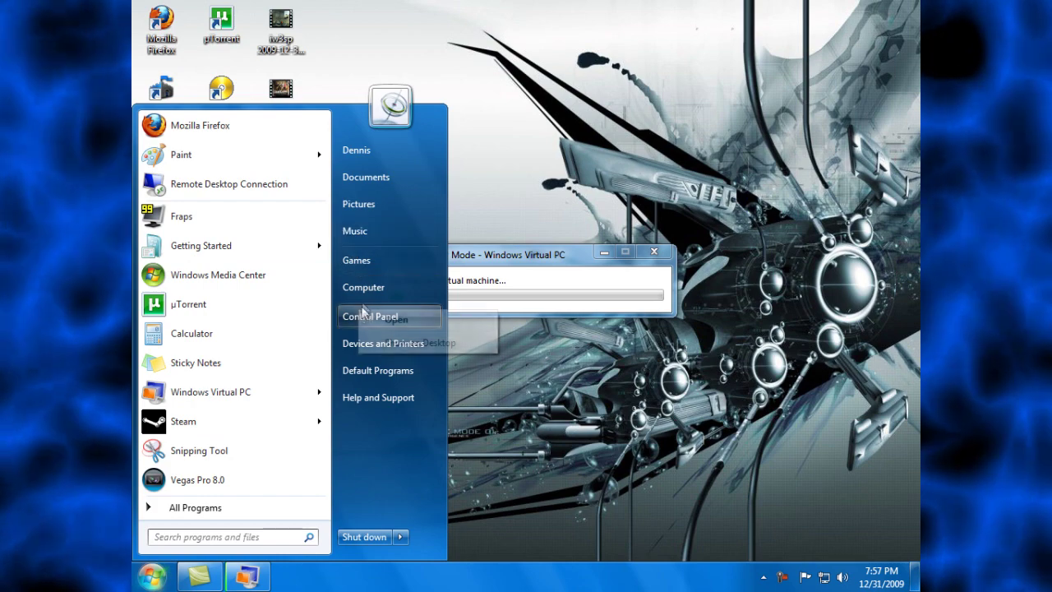
right_click(362, 287)
click(395, 420)
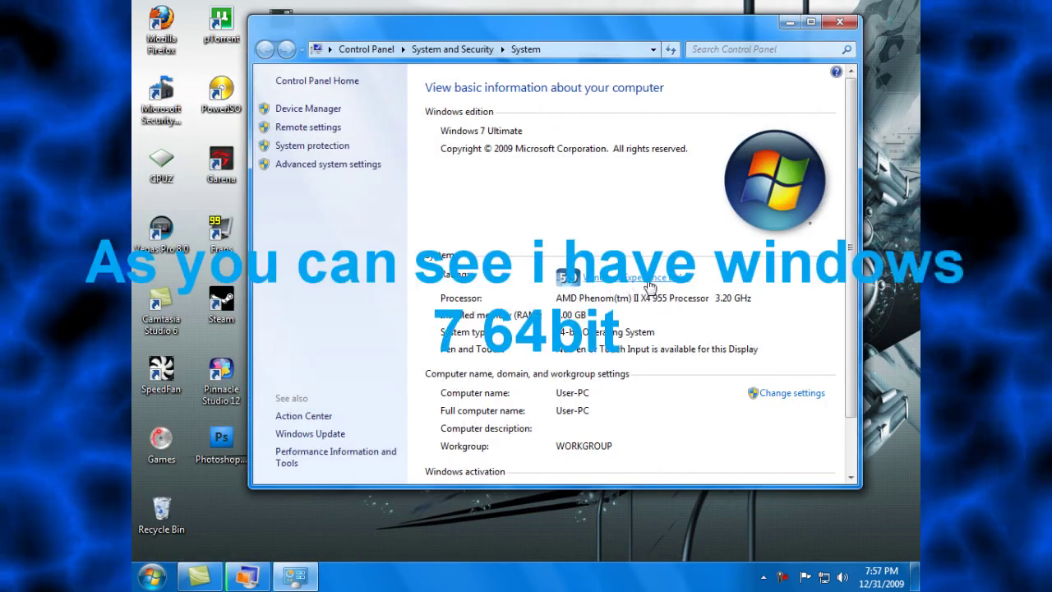
click(637, 276)
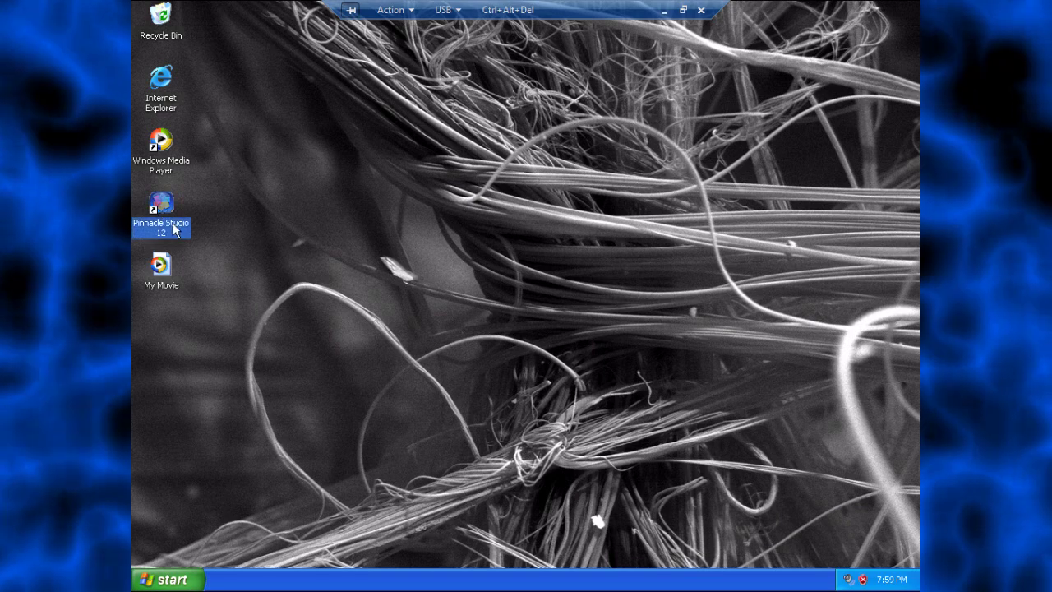
Attach the Dazzle USB capture device to the virtual machine and start Pinnacle Studio 12, dismissing the startup notices.
click(451, 12)
click(468, 30)
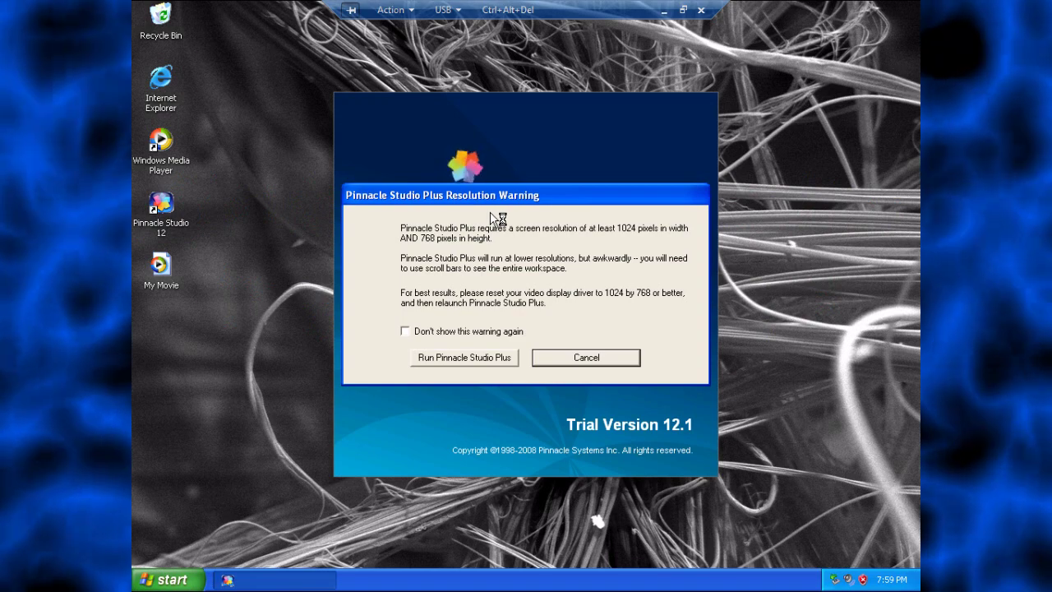
click(461, 355)
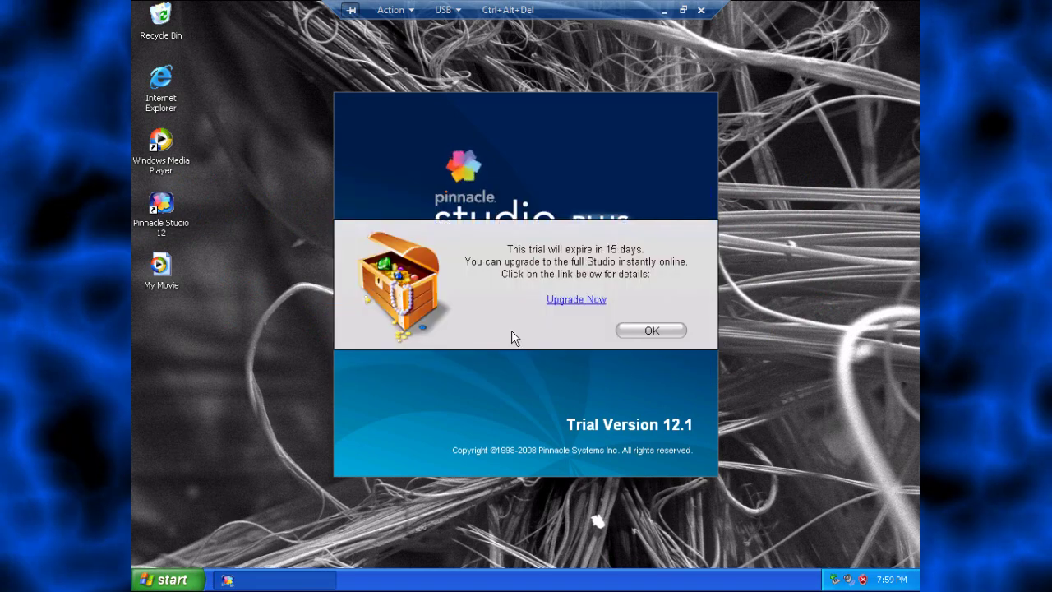
click(631, 324)
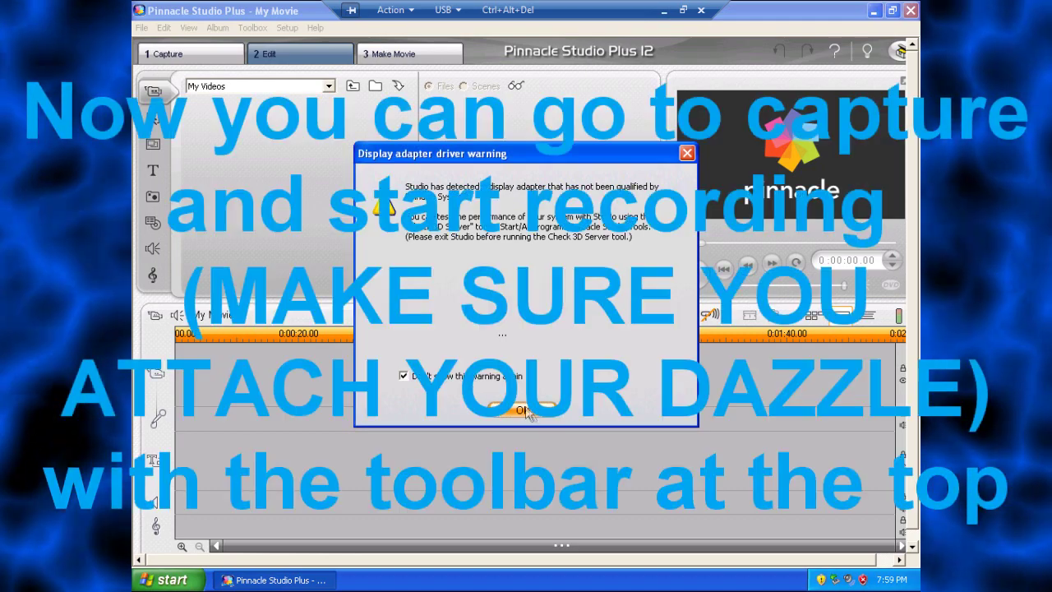
click(526, 411)
Start a capture named TEST from a videotape or video source.
click(191, 54)
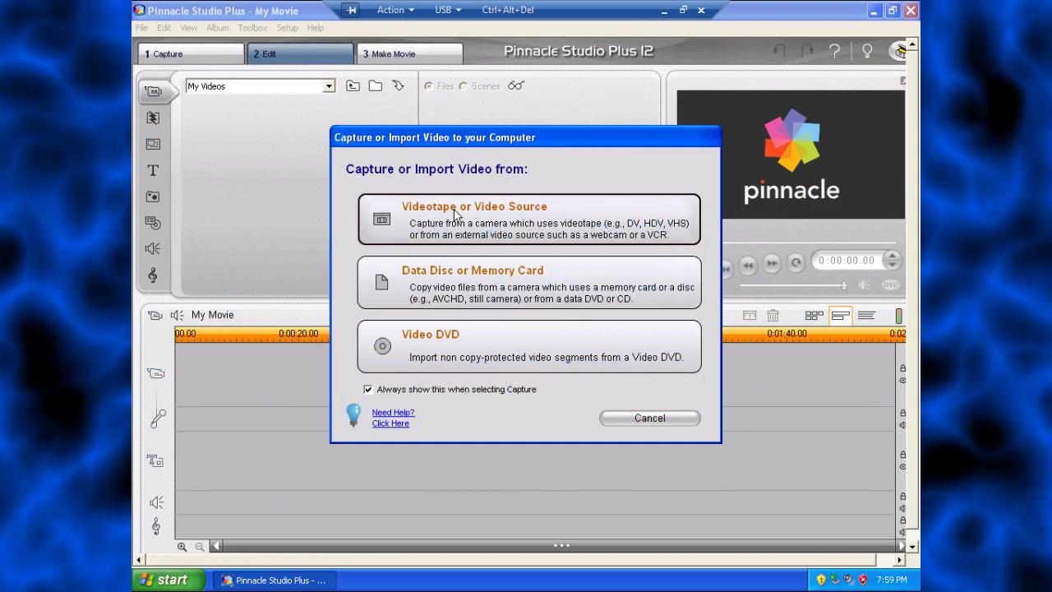
click(460, 218)
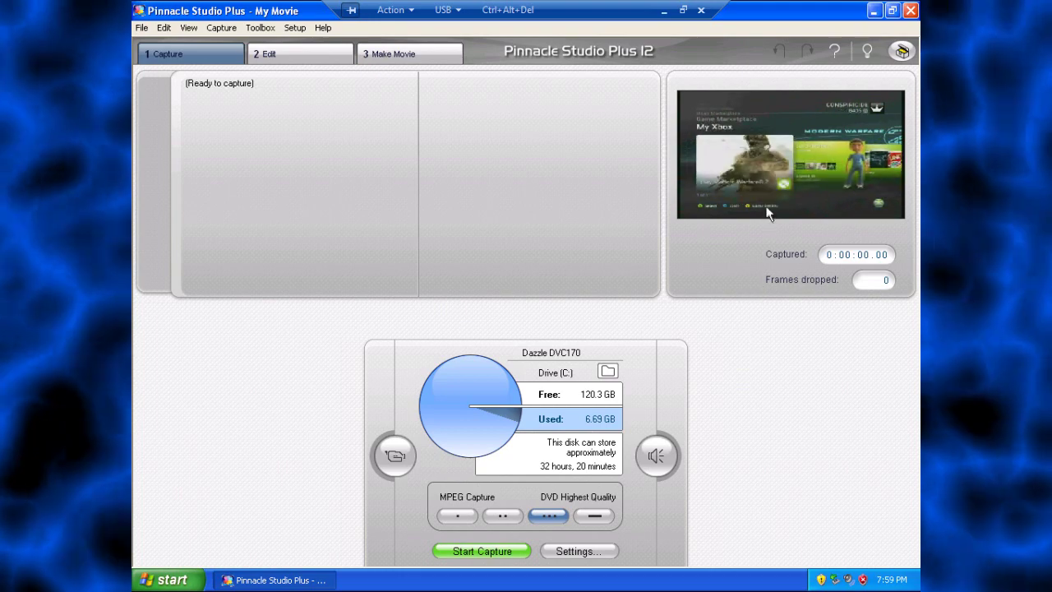
click(525, 554)
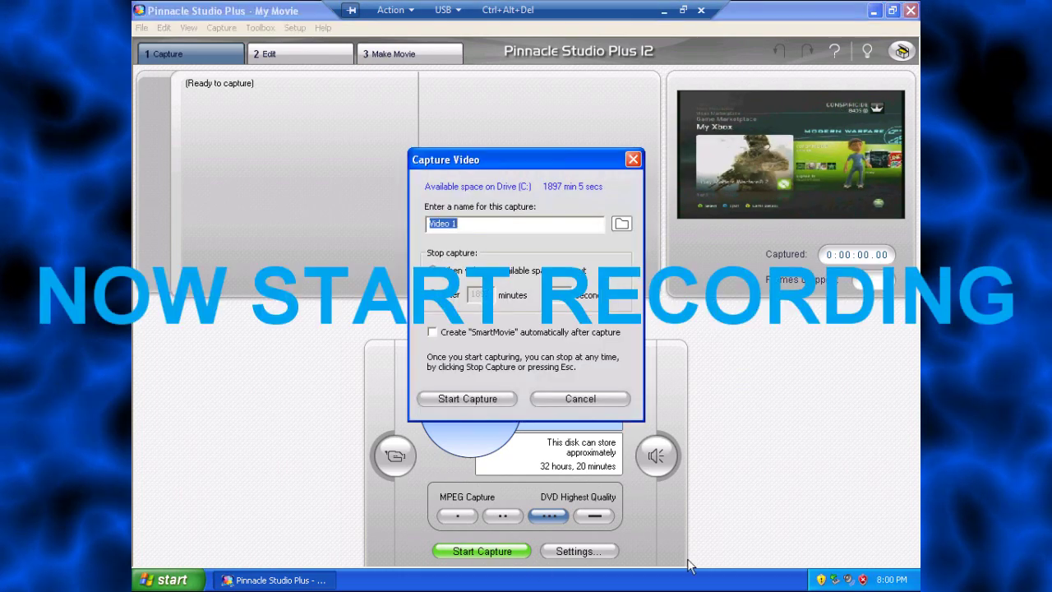
text(TEST)
key(Return)
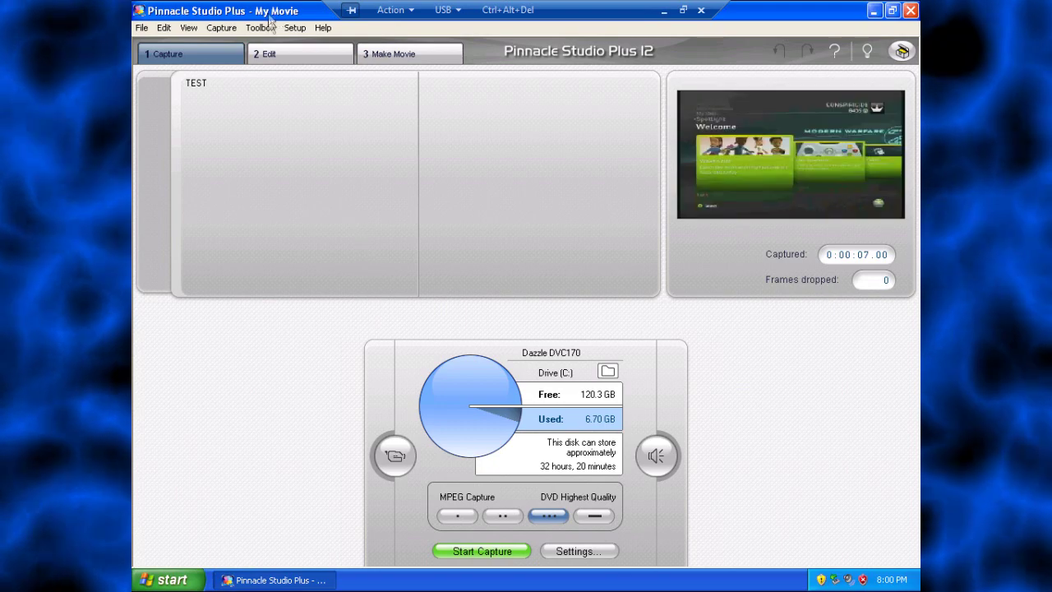
Place the captured TEST clip at the start of the timeline's video track and begin creating an AVI movie file from it.
click(285, 54)
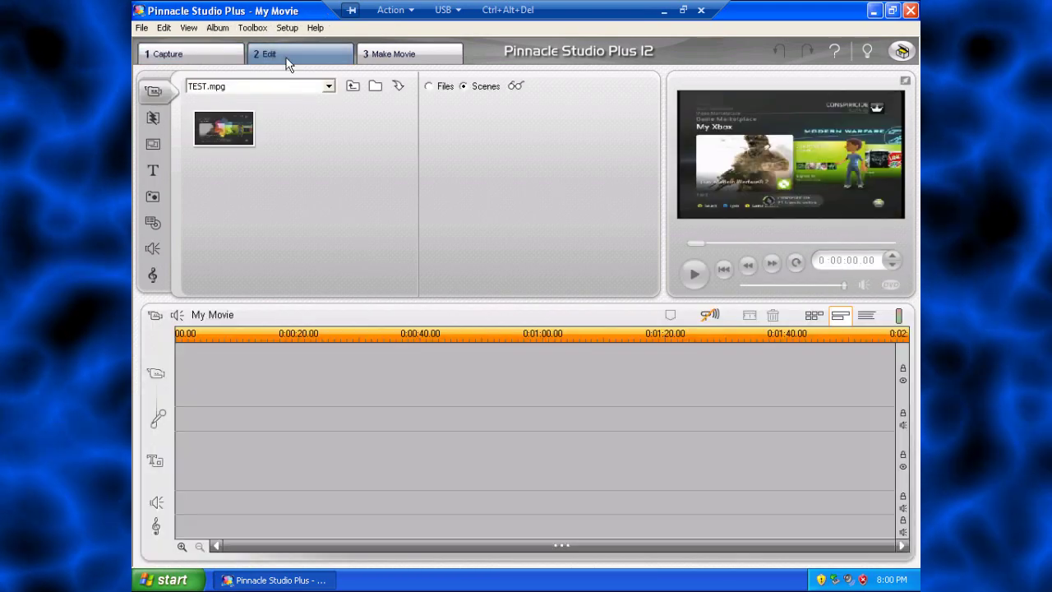
drag(223, 128, 197, 373)
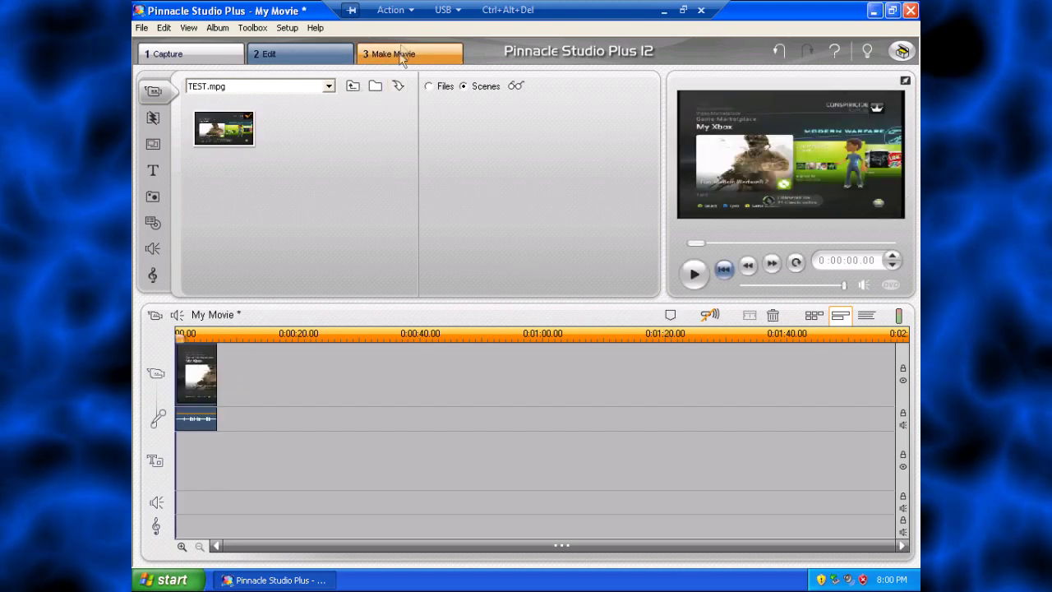
click(389, 58)
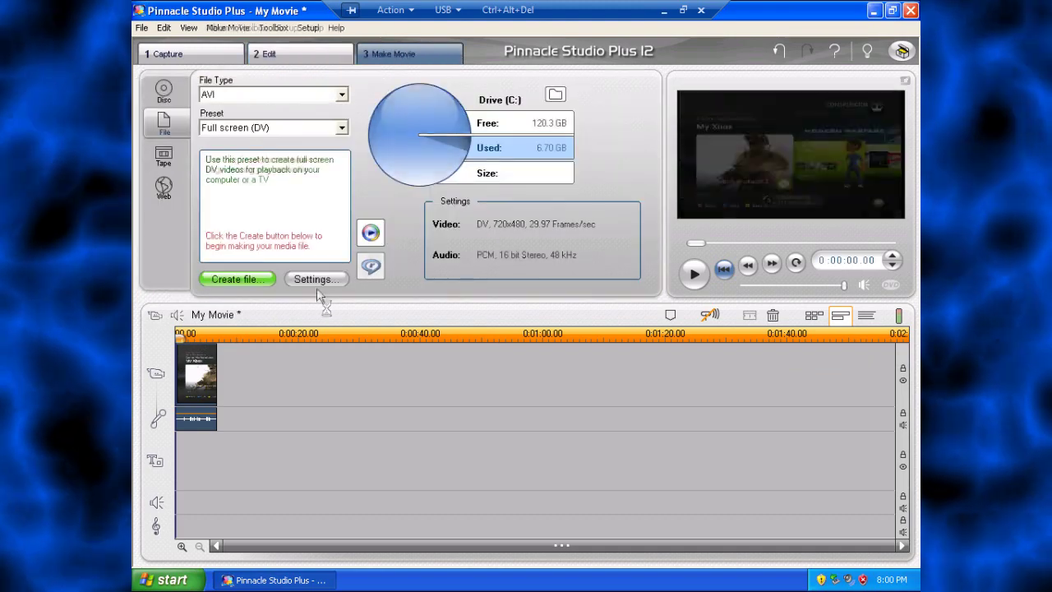
click(239, 279)
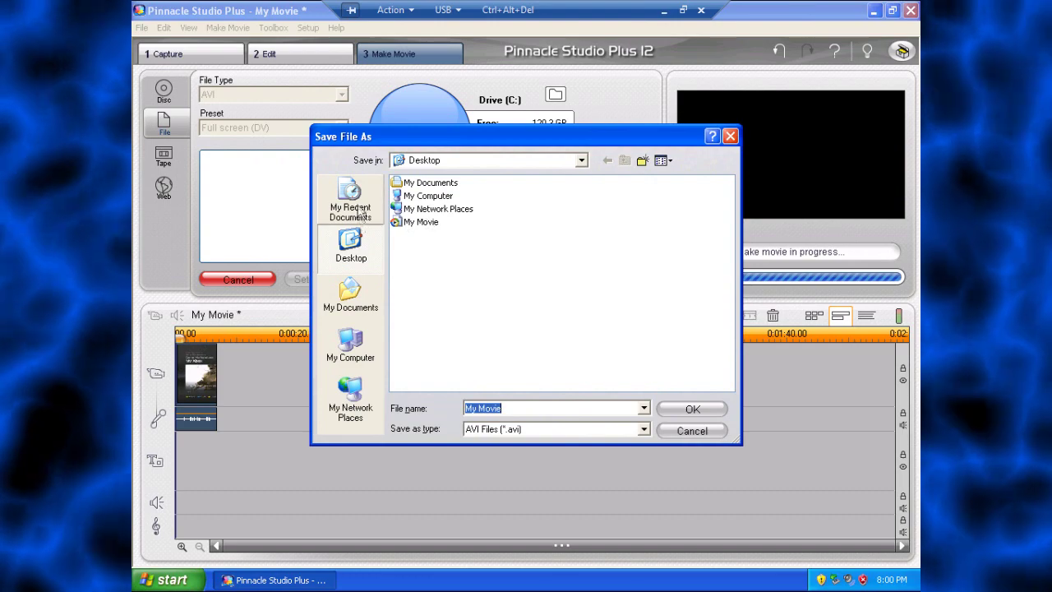
Try to save the movie as My Movie in the Transfer folder on the C on USER-PC drive.
click(353, 345)
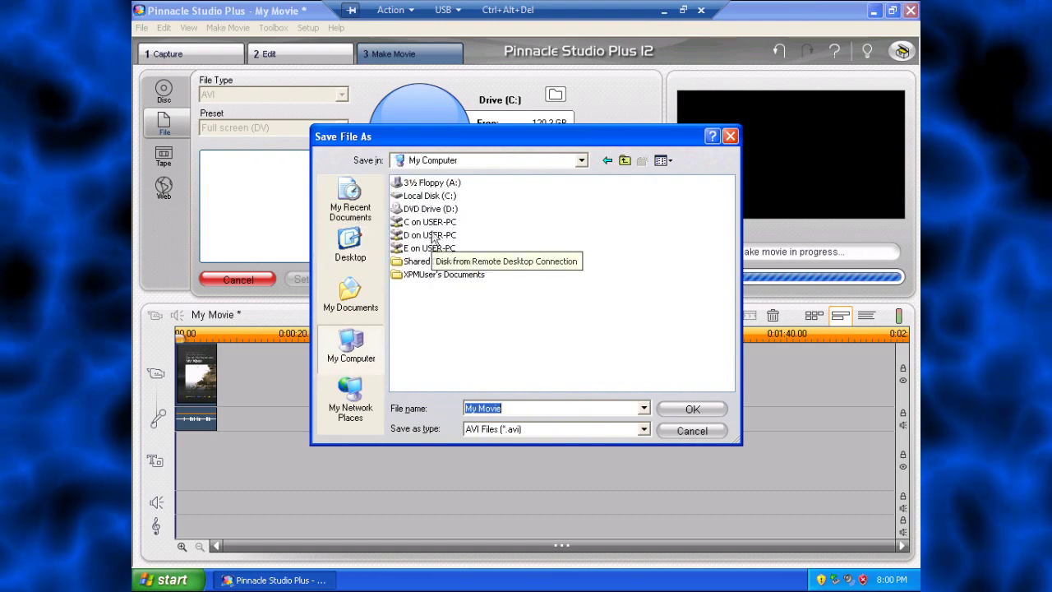
double_click(429, 221)
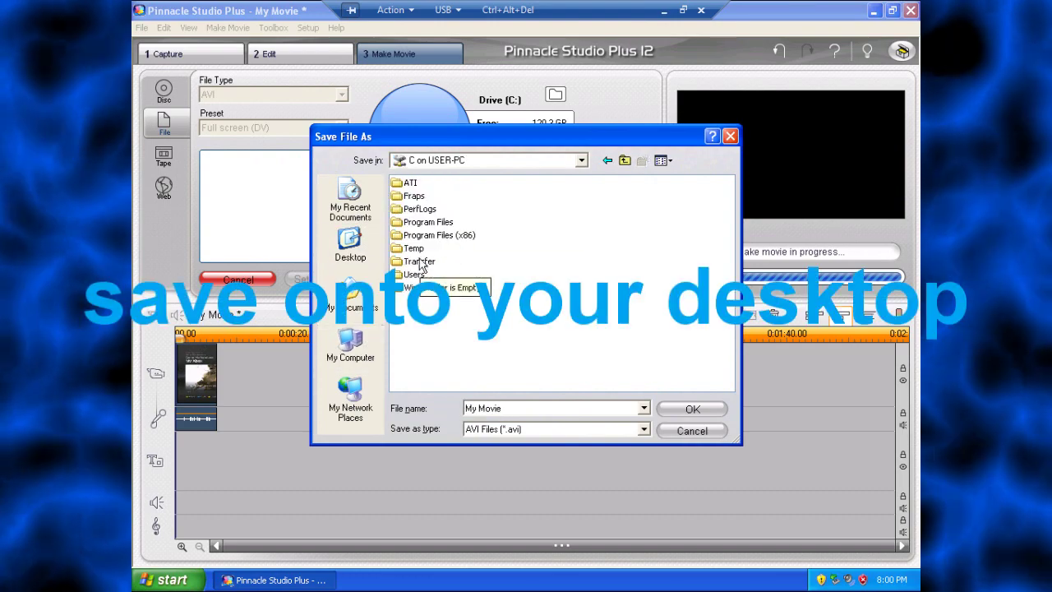
double_click(420, 261)
click(691, 409)
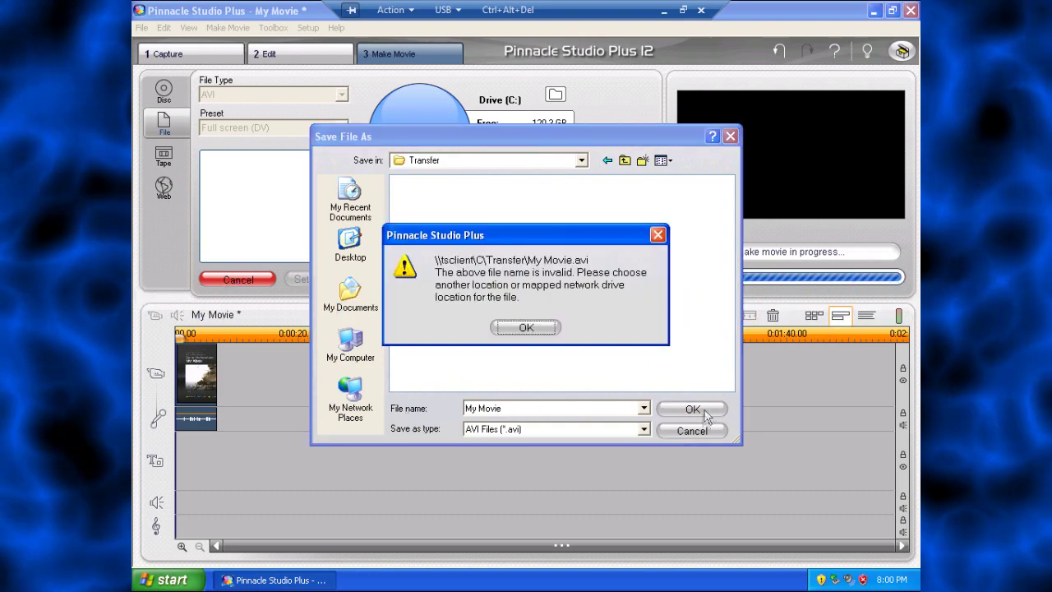
click(526, 327)
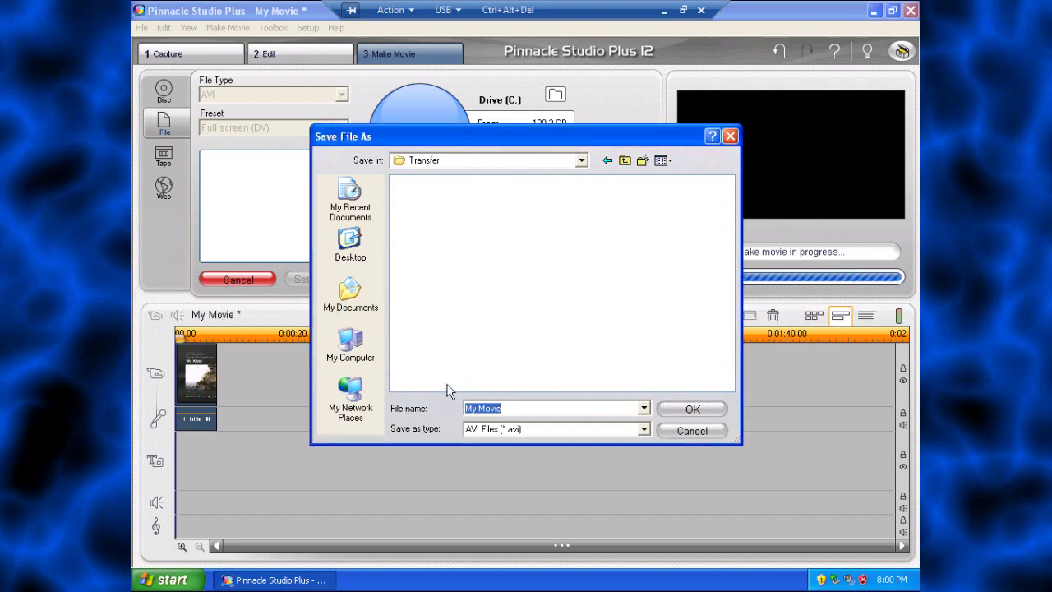
Name the movie file lol and save it to the virtual machine's Desktop.
text(lol)
key(Return)
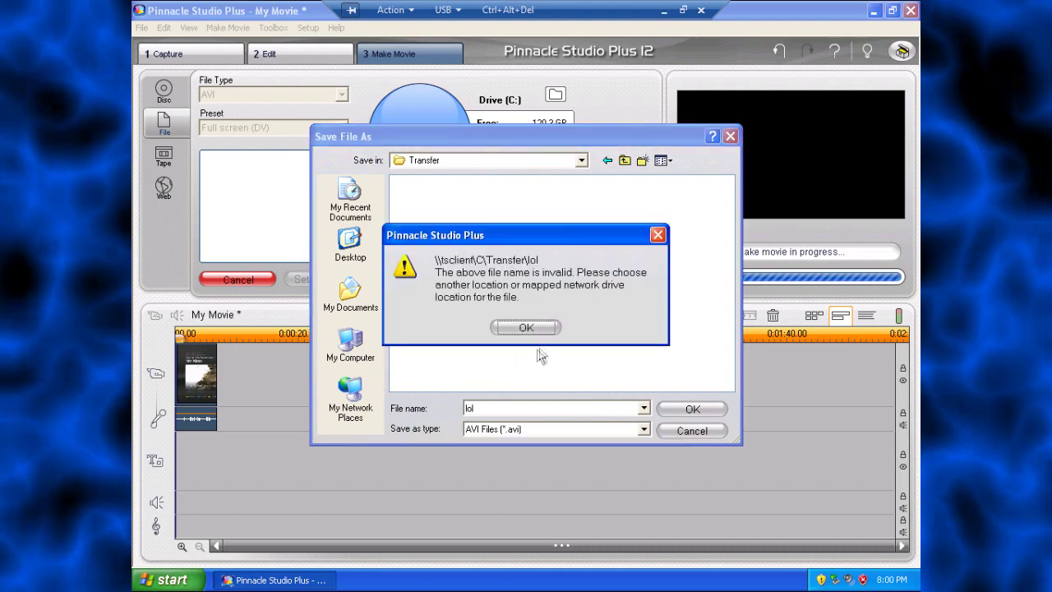
click(541, 335)
click(340, 247)
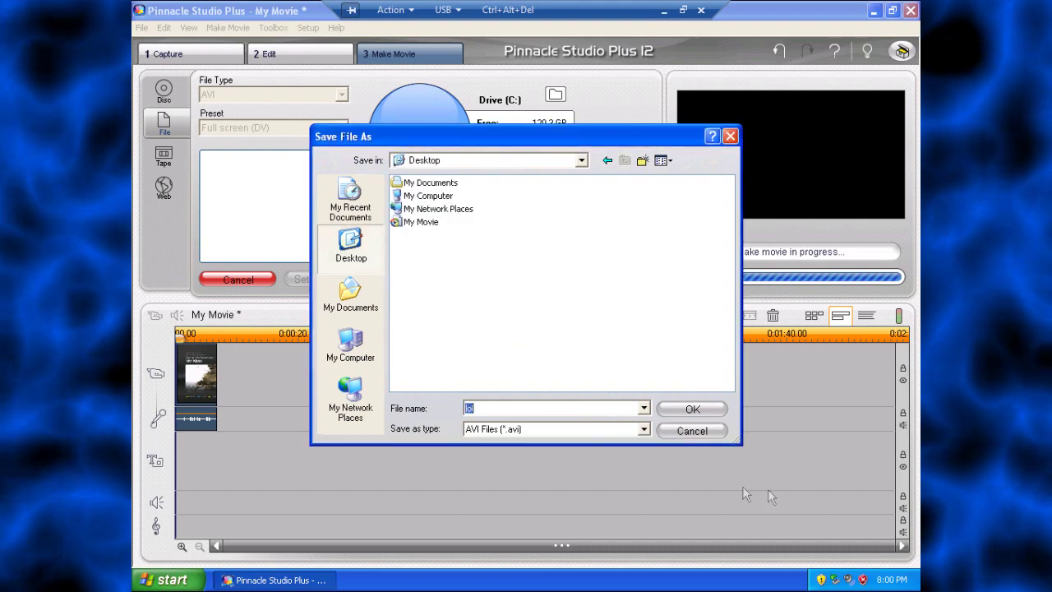
click(694, 408)
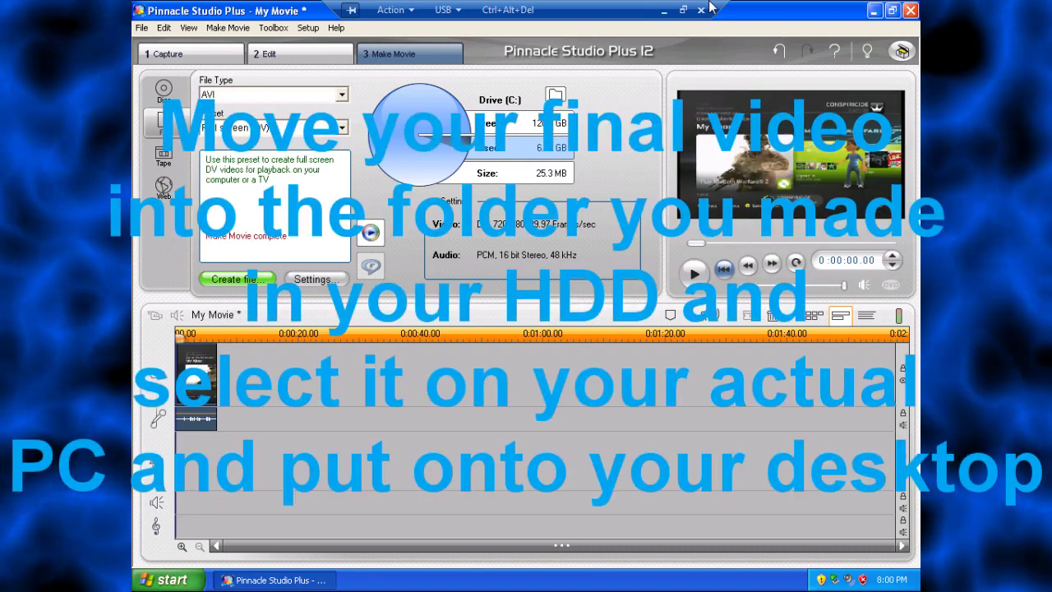
Close Pinnacle Studio without saving the project changes and move the lol video to an empty area of the desktop.
click(911, 10)
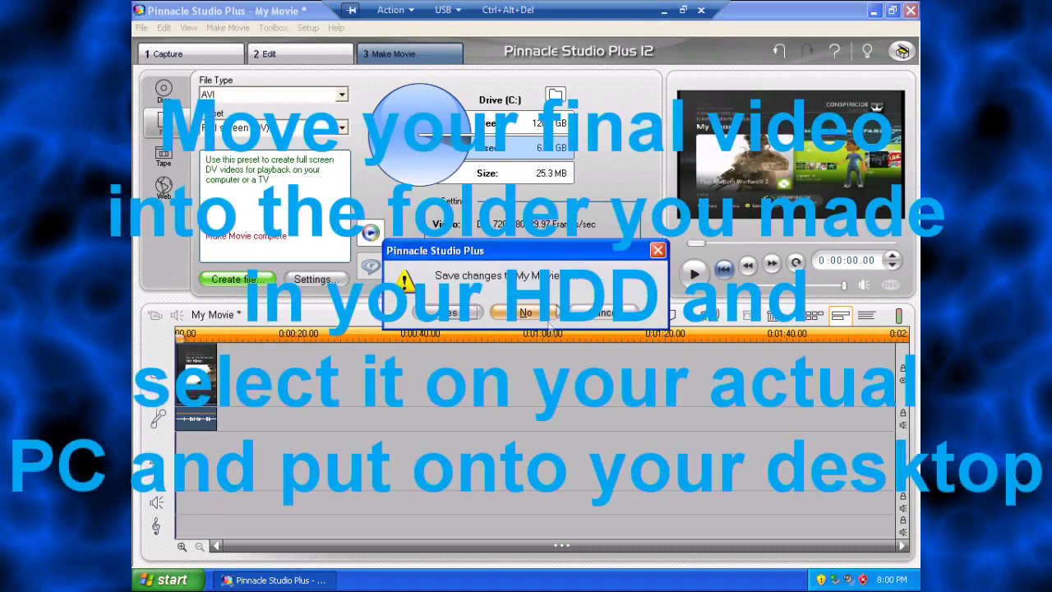
click(530, 313)
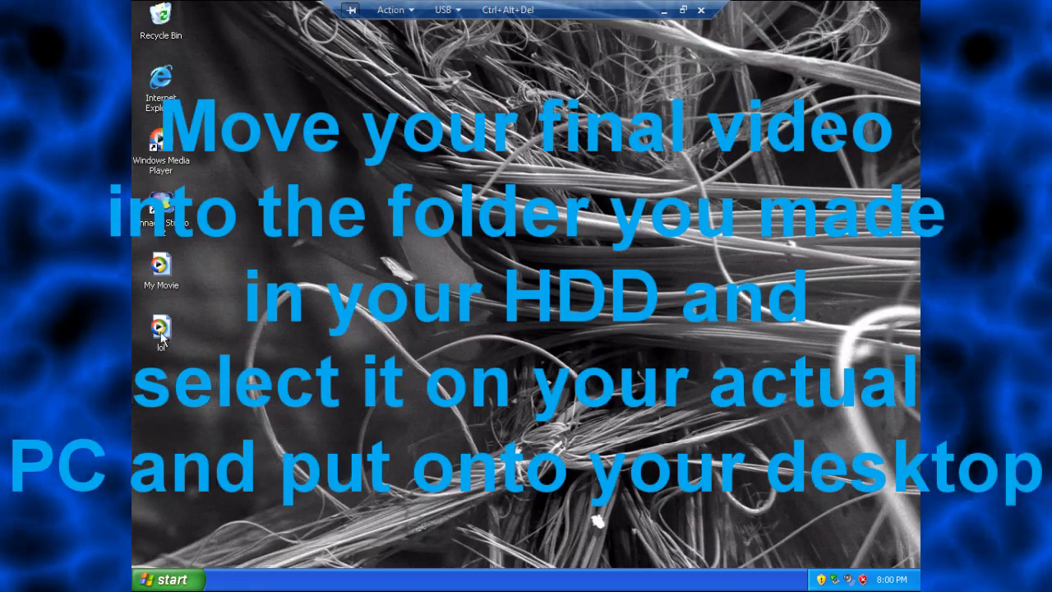
drag(162, 336, 282, 401)
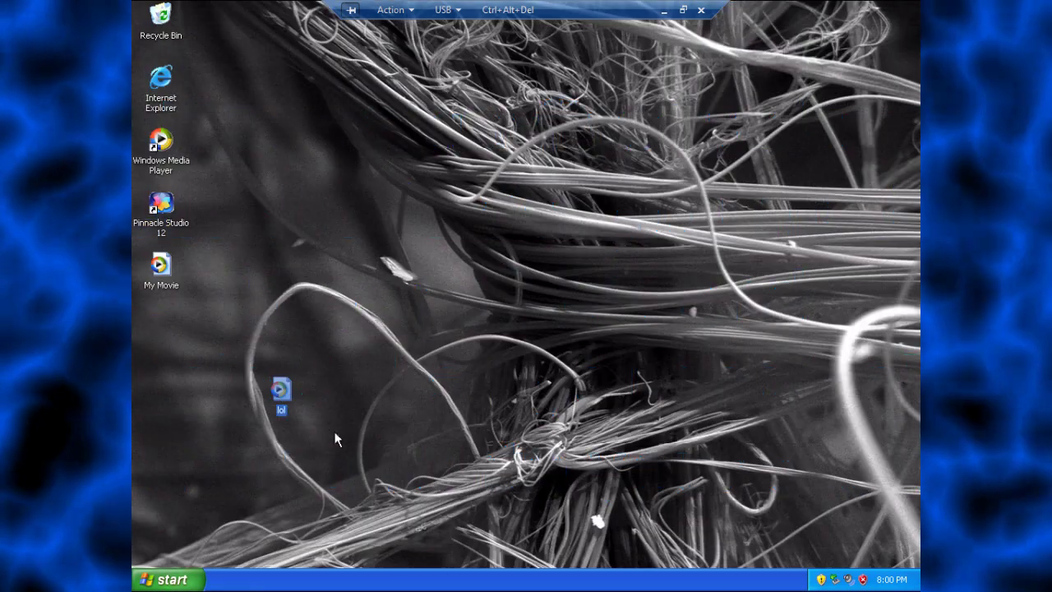
Copy the lol video from the desktop into the Transfer folder on C on USER-PC and close the folder window.
click(142, 581)
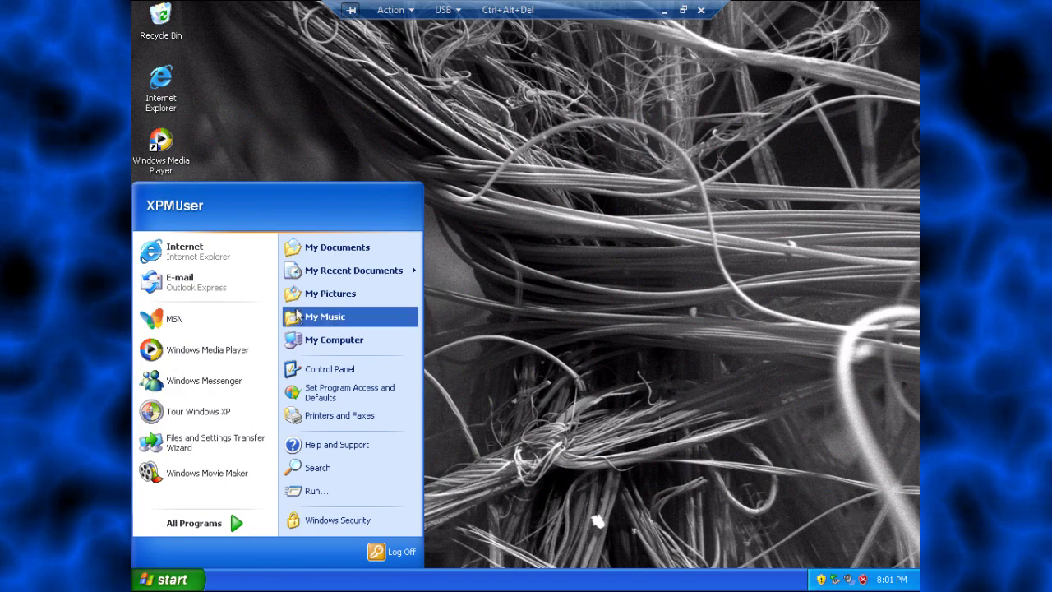
click(346, 342)
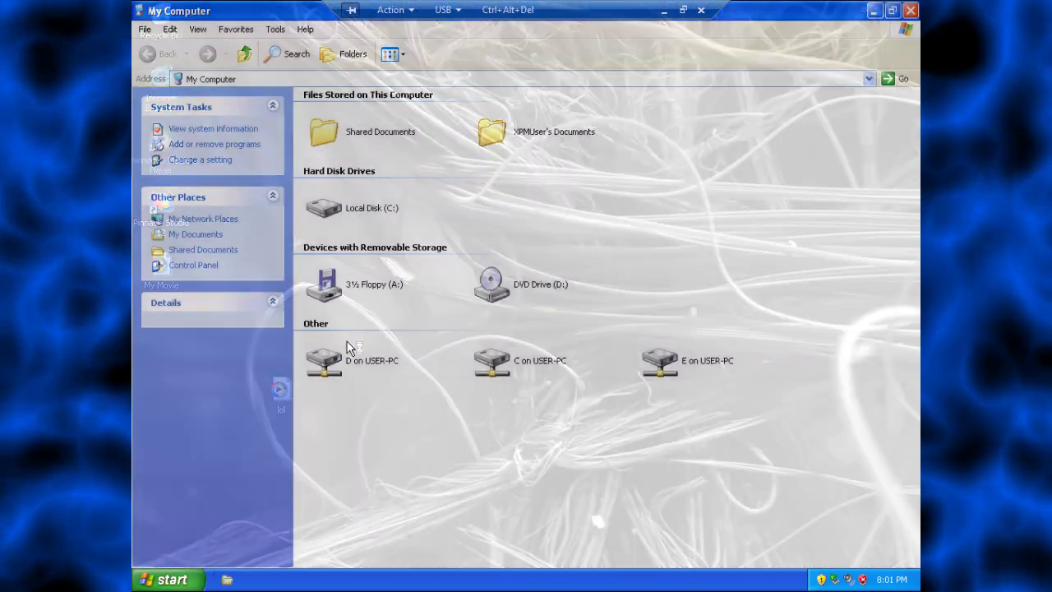
double_click(503, 365)
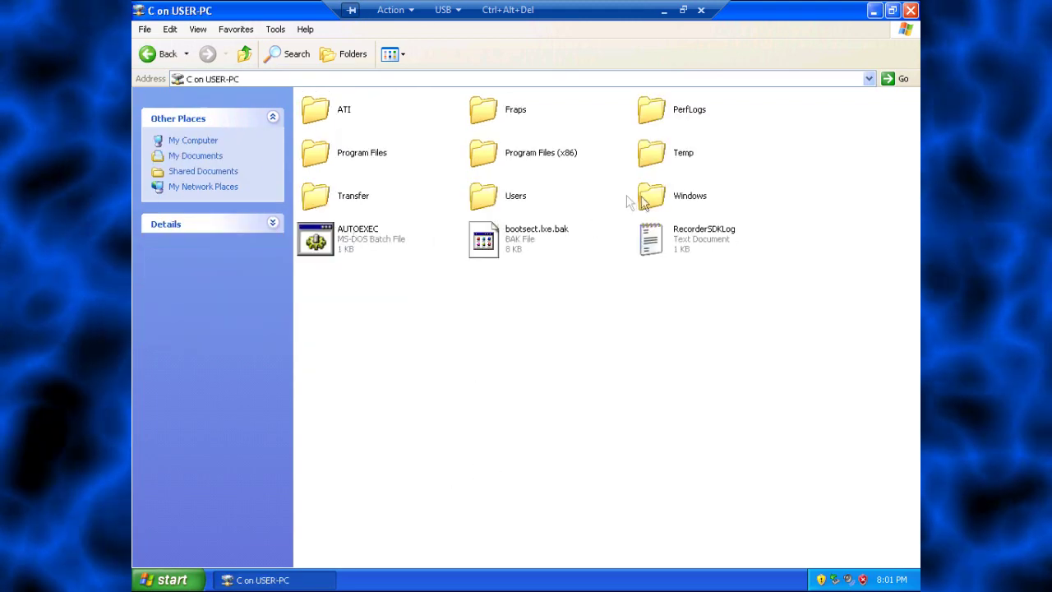
double_click(353, 194)
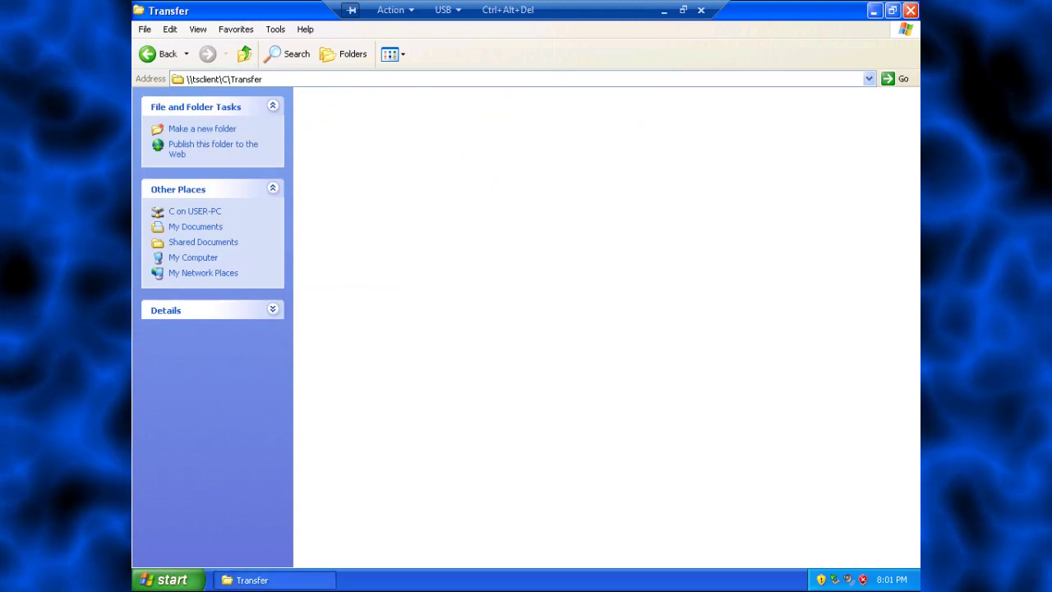
click(308, 580)
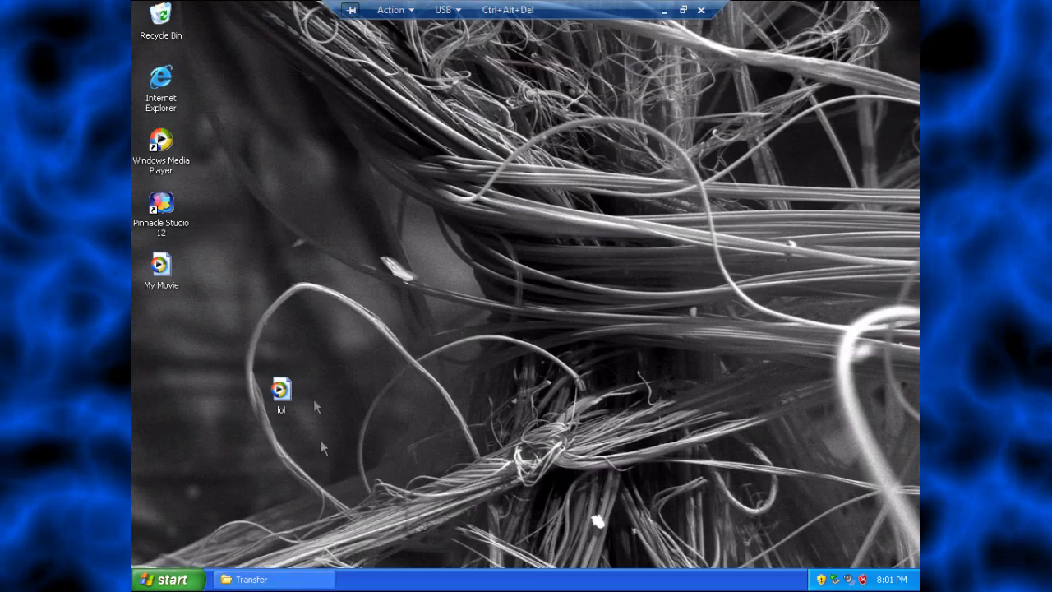
drag(287, 391, 368, 280)
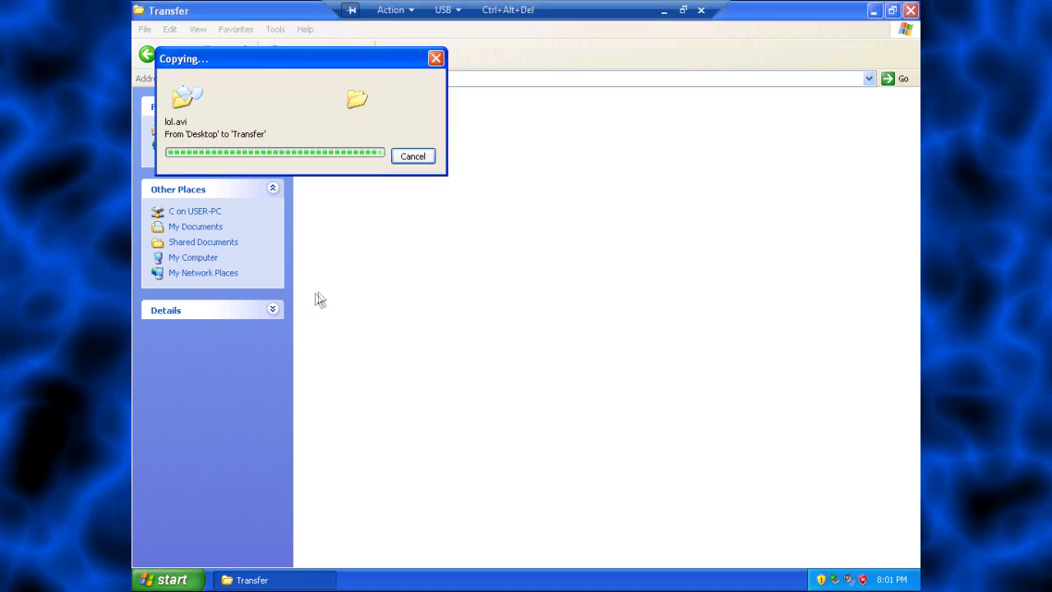
click(910, 9)
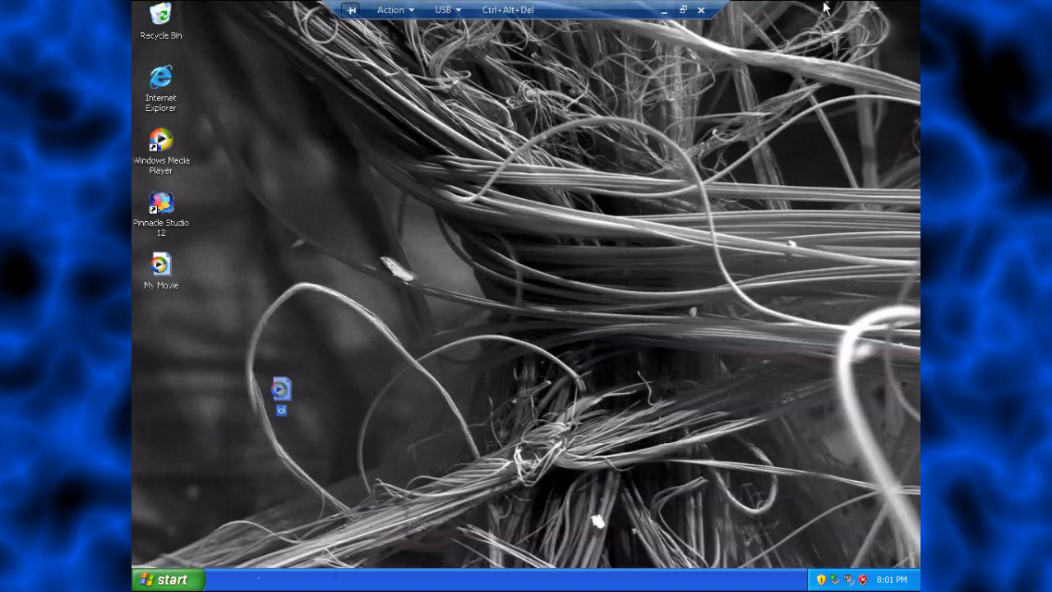
Shut down the Windows XP Mode virtual machine from its Windows Security dialog using the Shut down option.
click(393, 10)
click(340, 38)
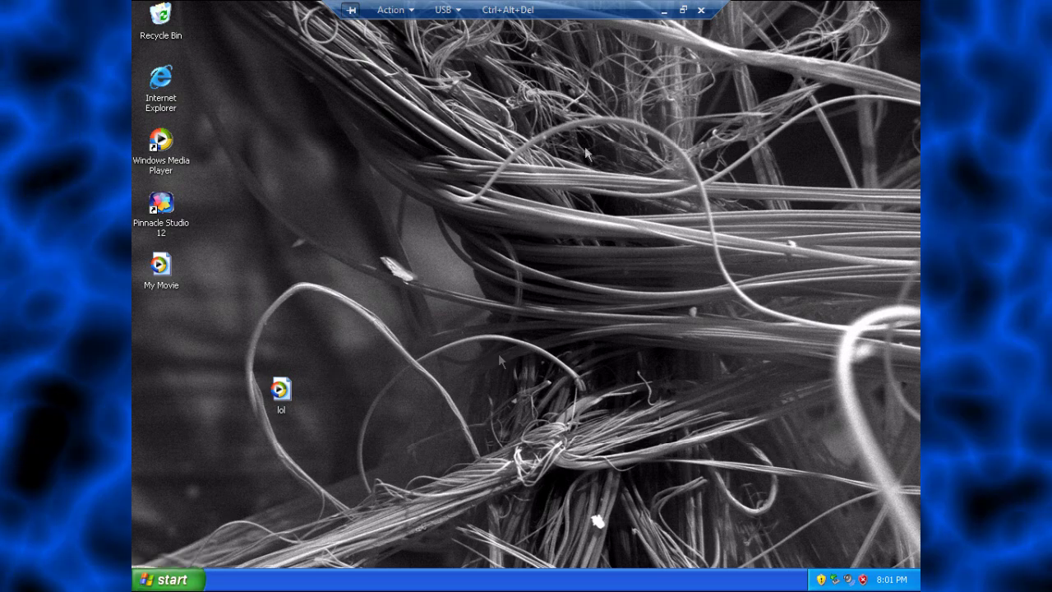
click(516, 8)
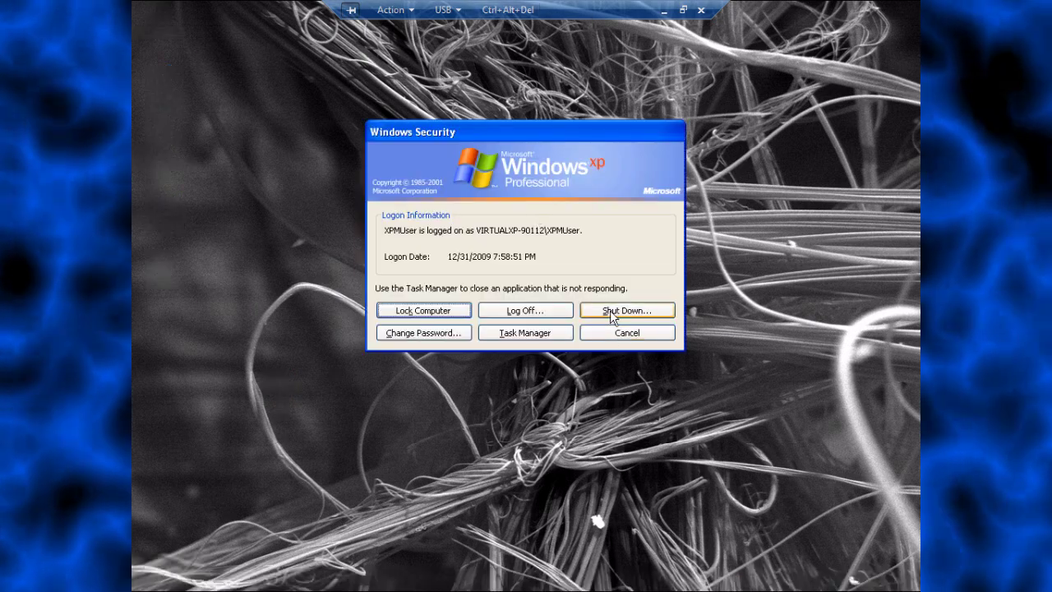
click(613, 312)
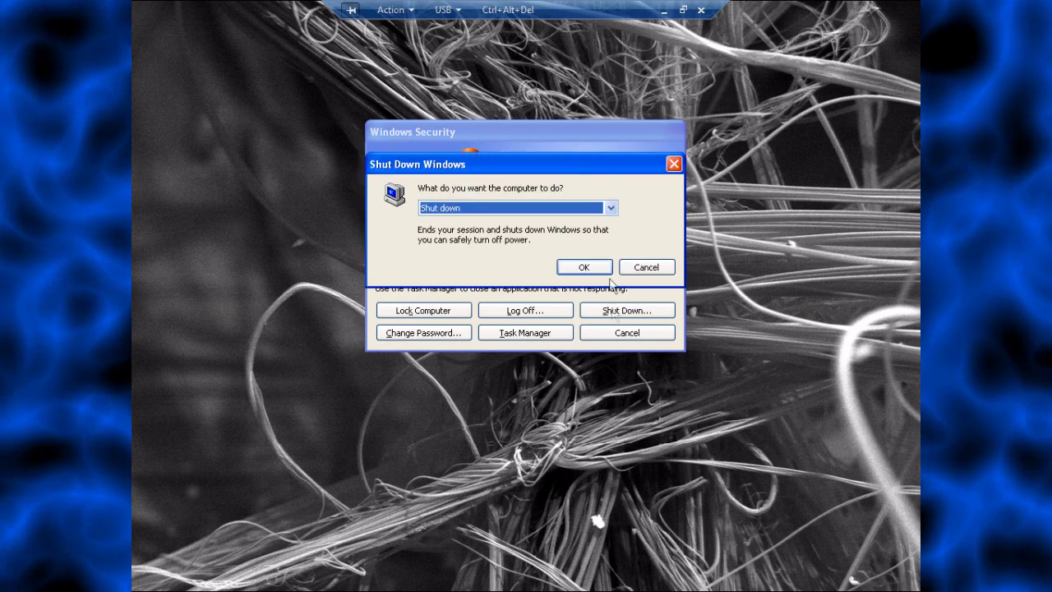
click(608, 210)
click(505, 233)
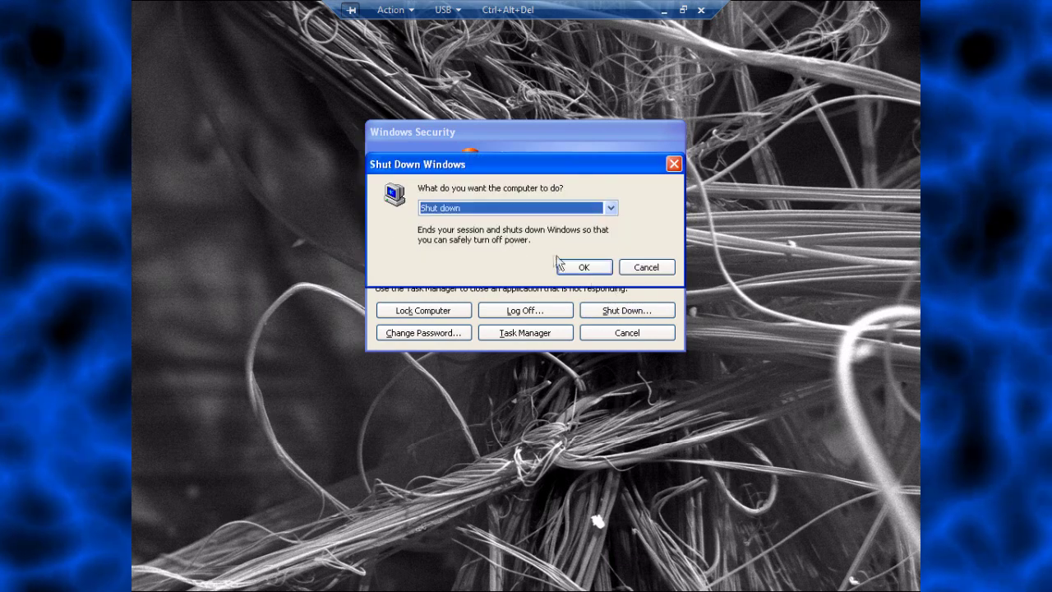
click(579, 267)
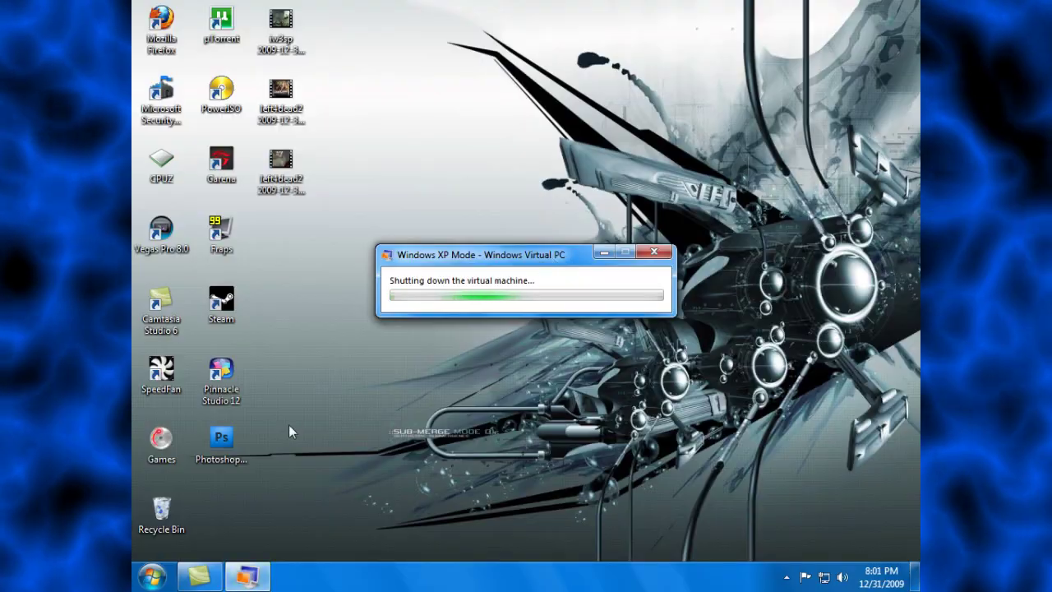
Search the host PC's programs and files for "trans" and clear the search.
click(149, 577)
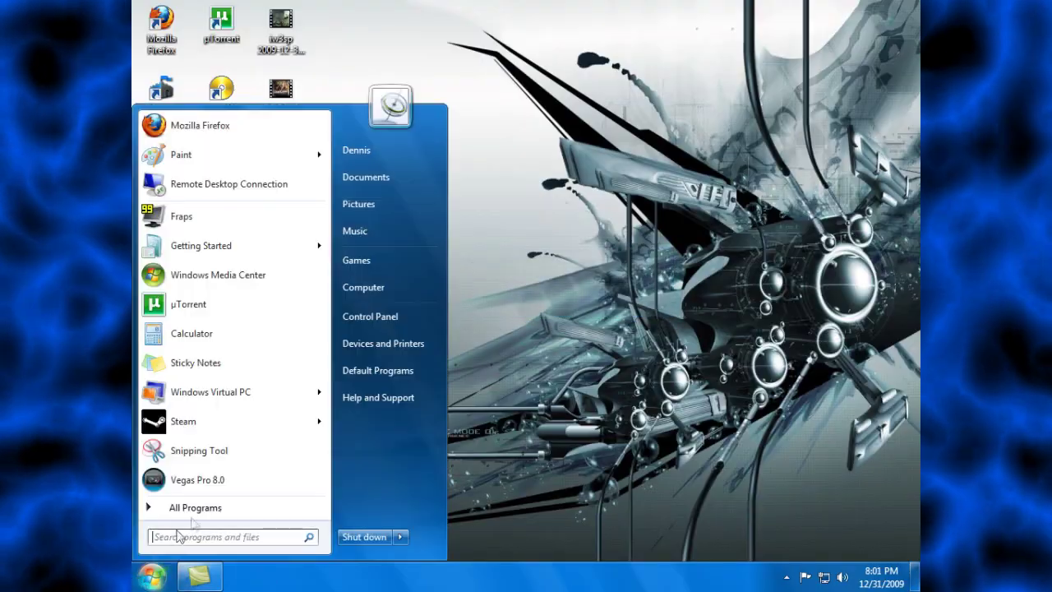
text(t)
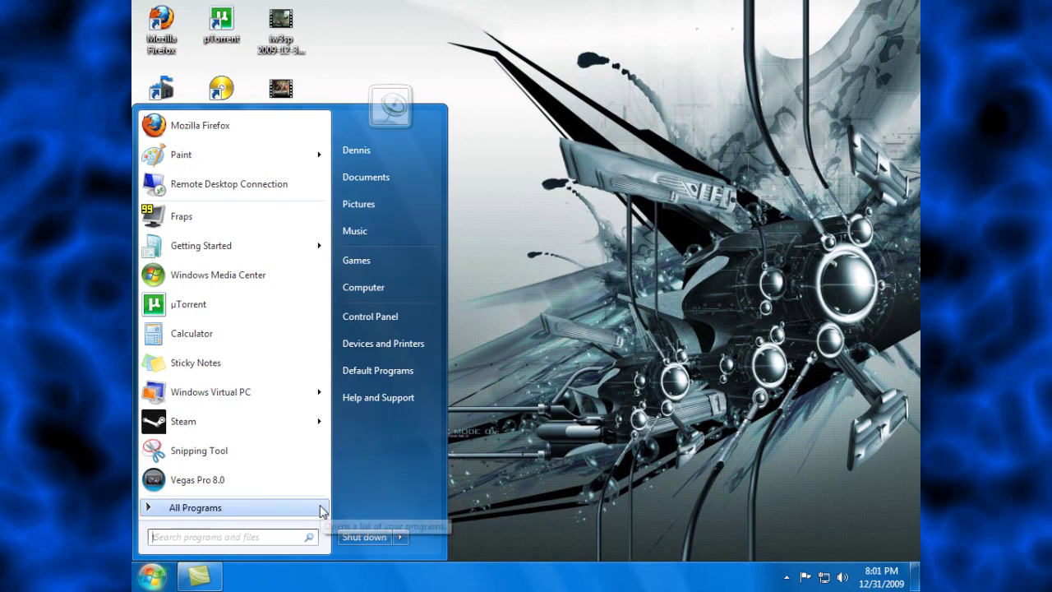
text(ans)
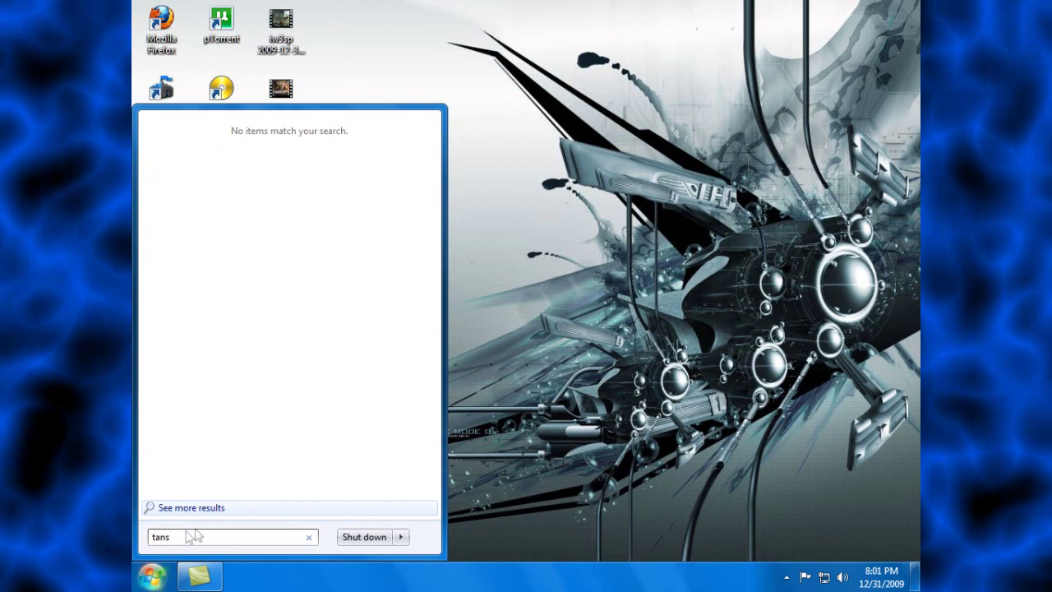
text(r)
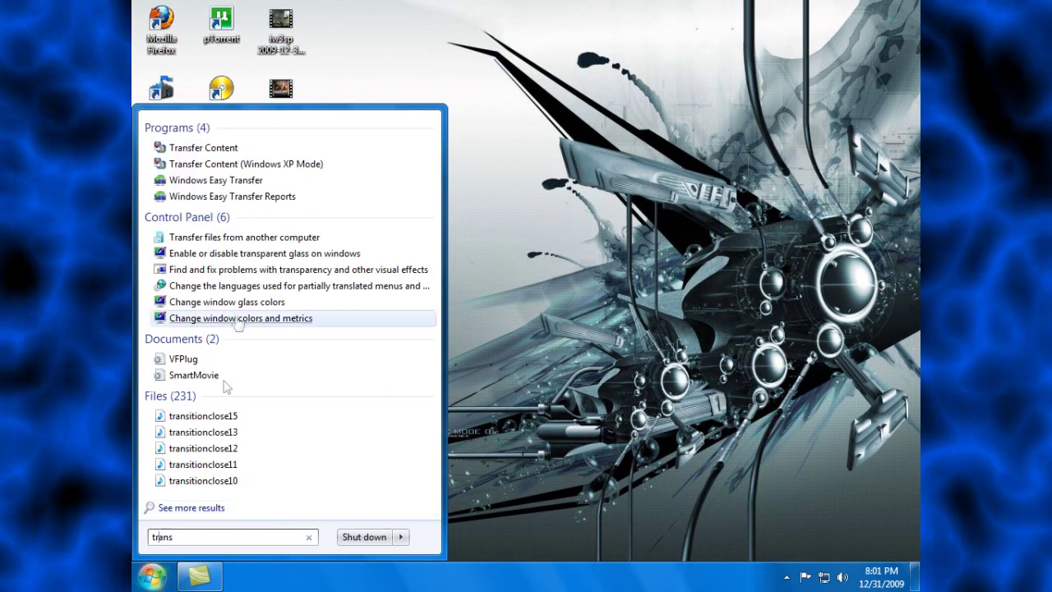
key(Escape)
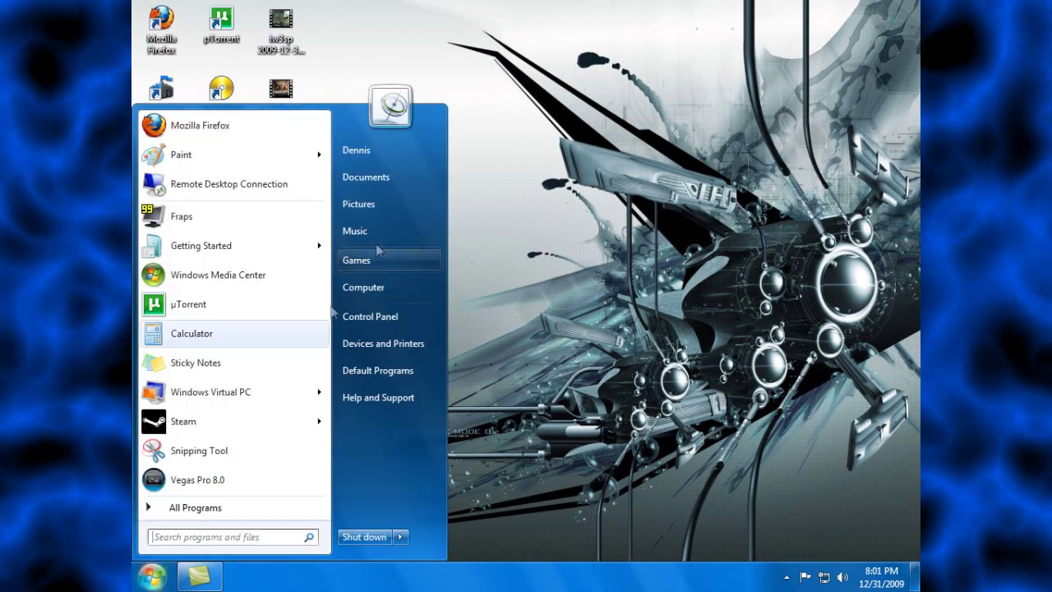
Move the lol video from the Transfer folder on Local Disk (C:) to the host desktop and play it.
click(376, 281)
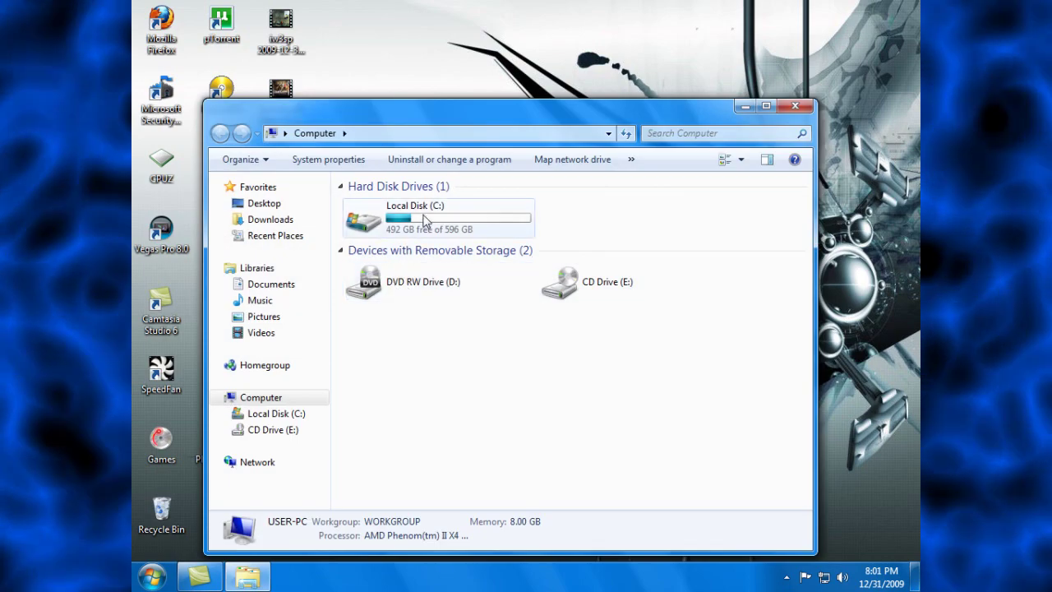
key(Down)
key(Return)
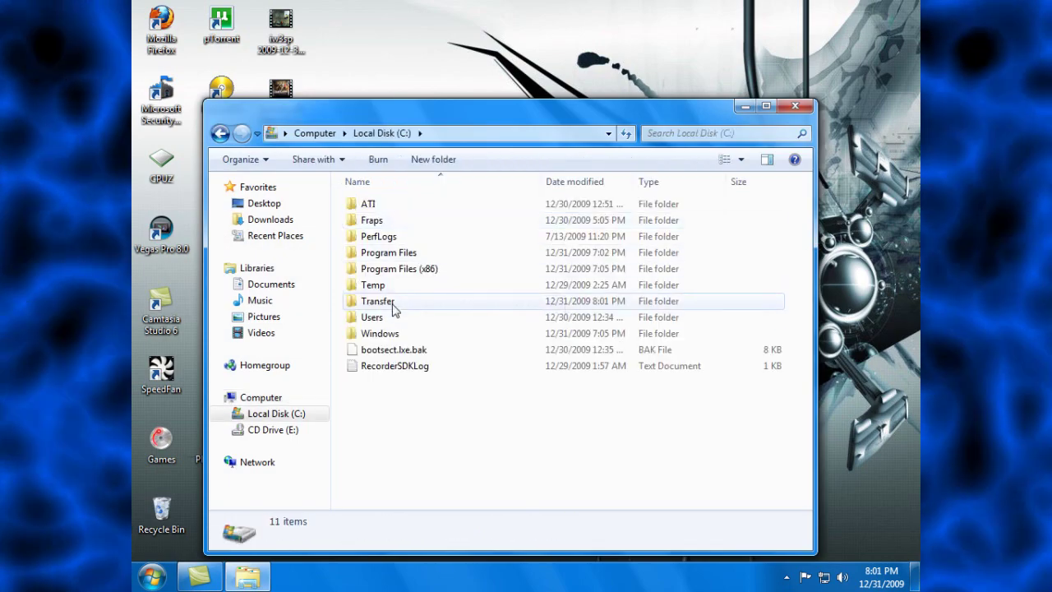
double_click(392, 304)
drag(369, 200, 552, 48)
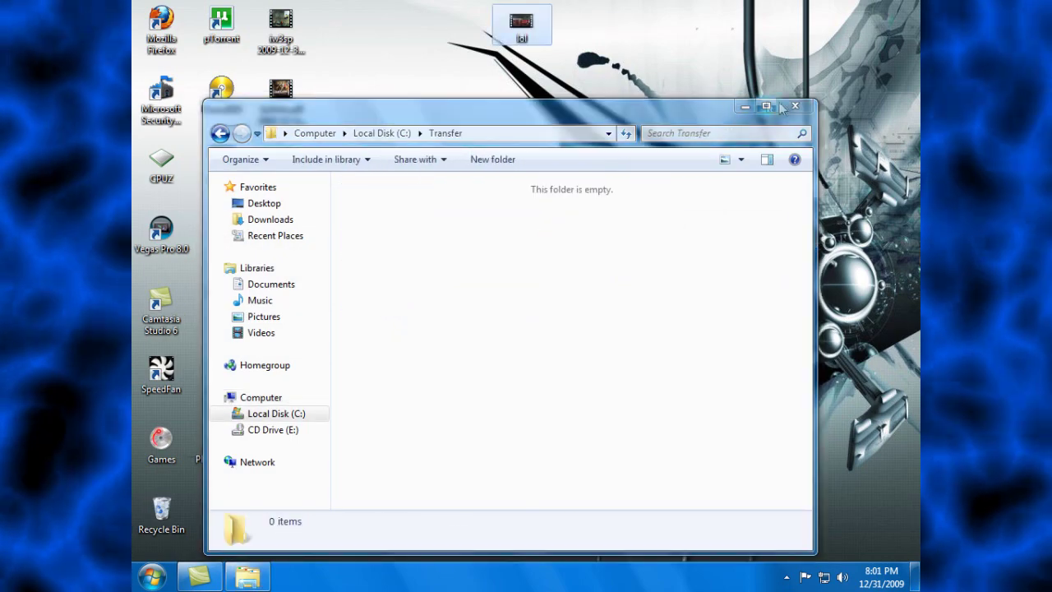
click(795, 106)
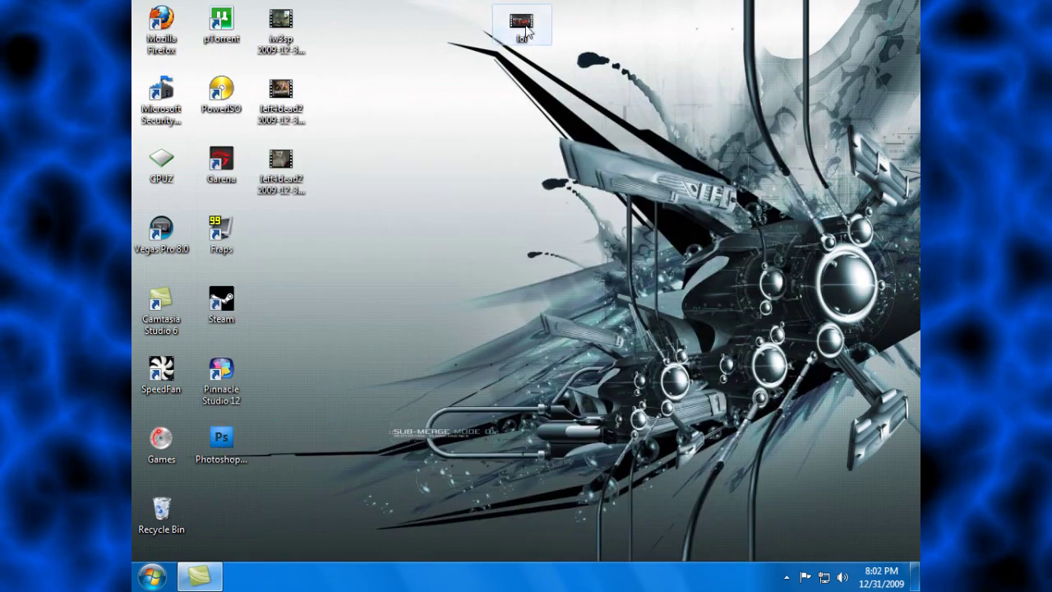
double_click(519, 26)
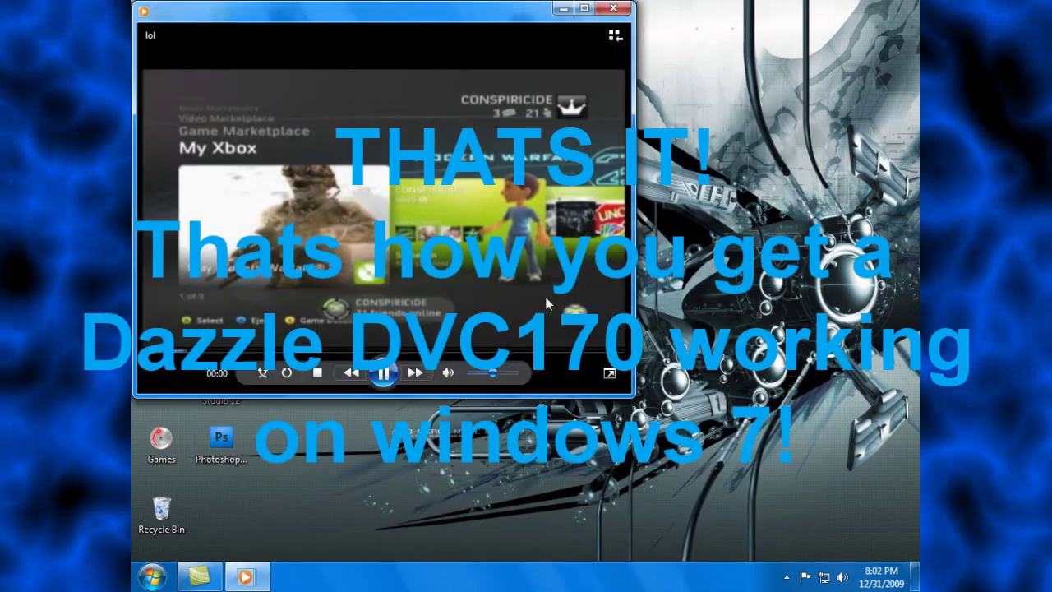